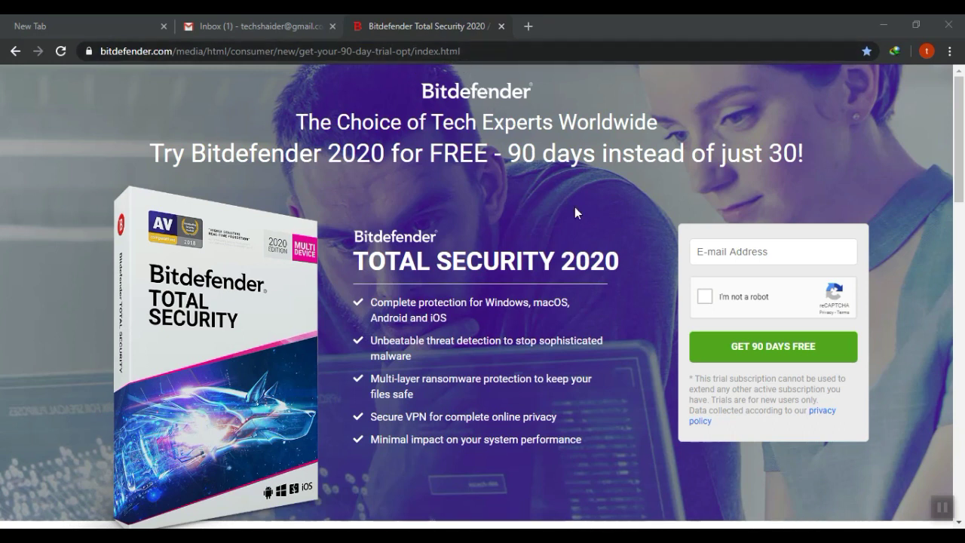
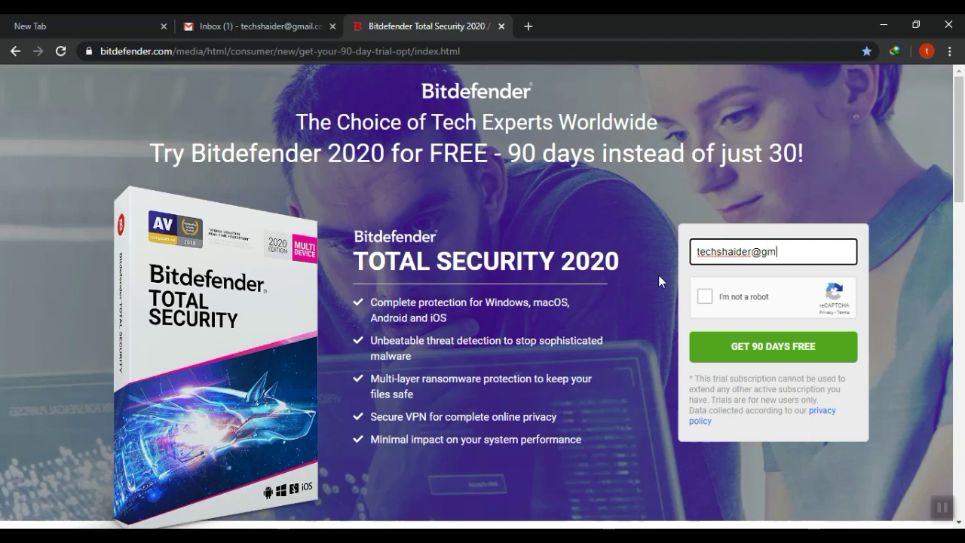
Pass the traffic-light robot check and submit the GET 90 DAYS FREE request.
click(705, 303)
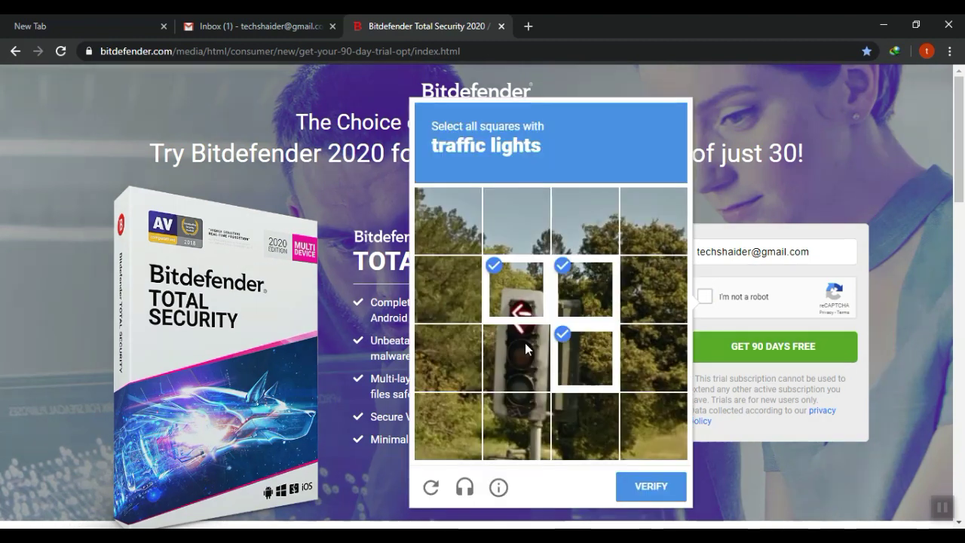
click(525, 343)
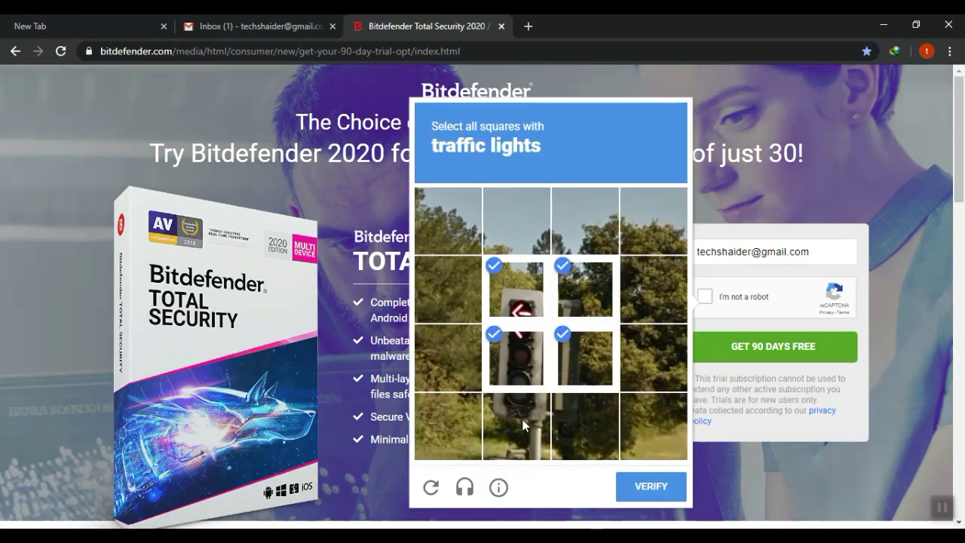
click(523, 420)
click(567, 416)
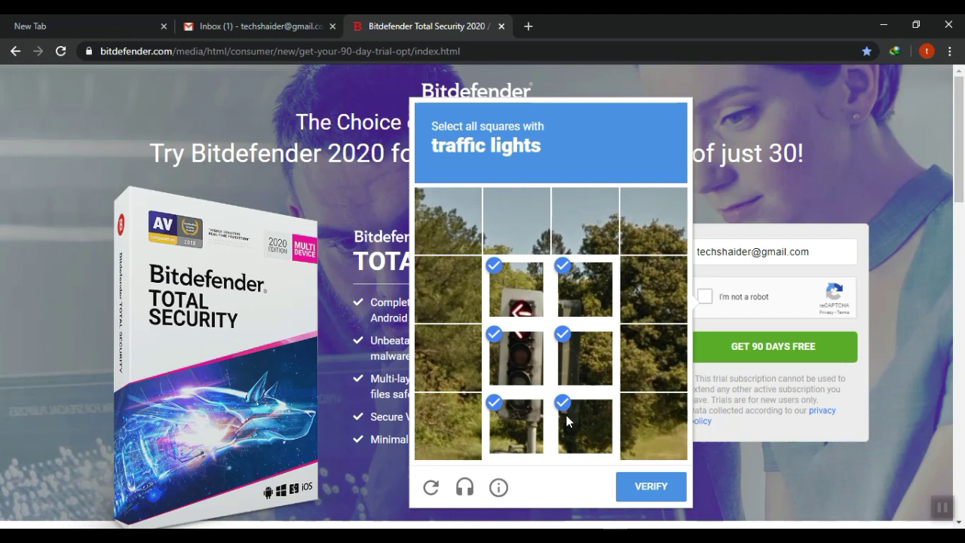
click(649, 496)
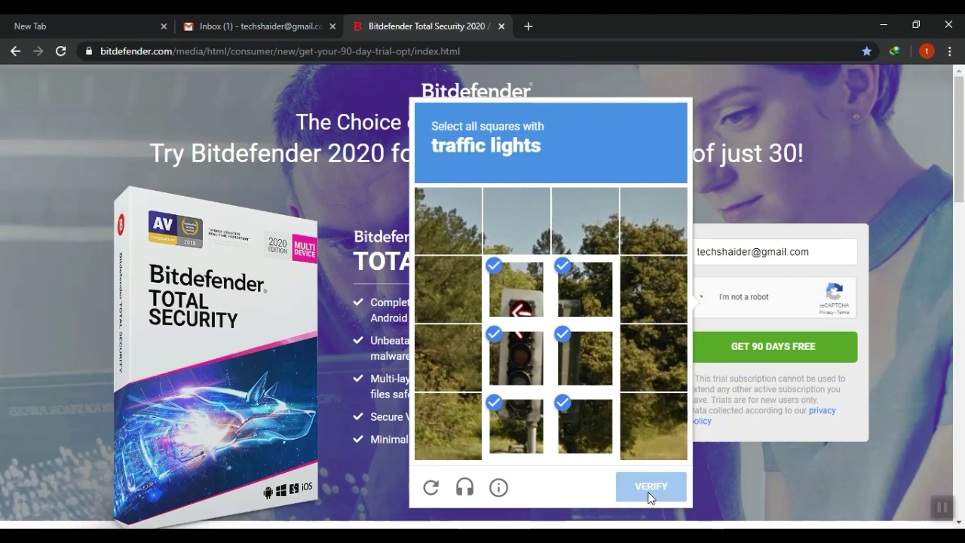
click(732, 354)
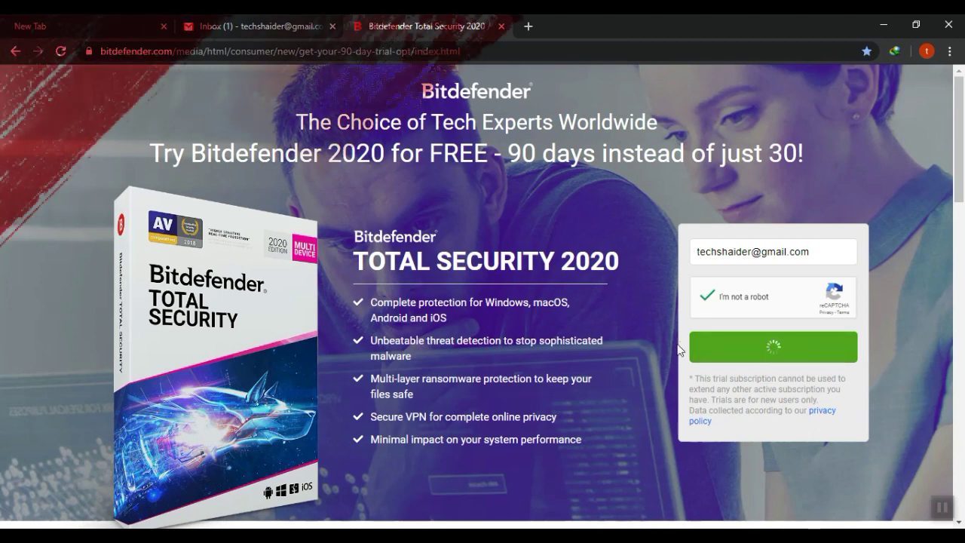
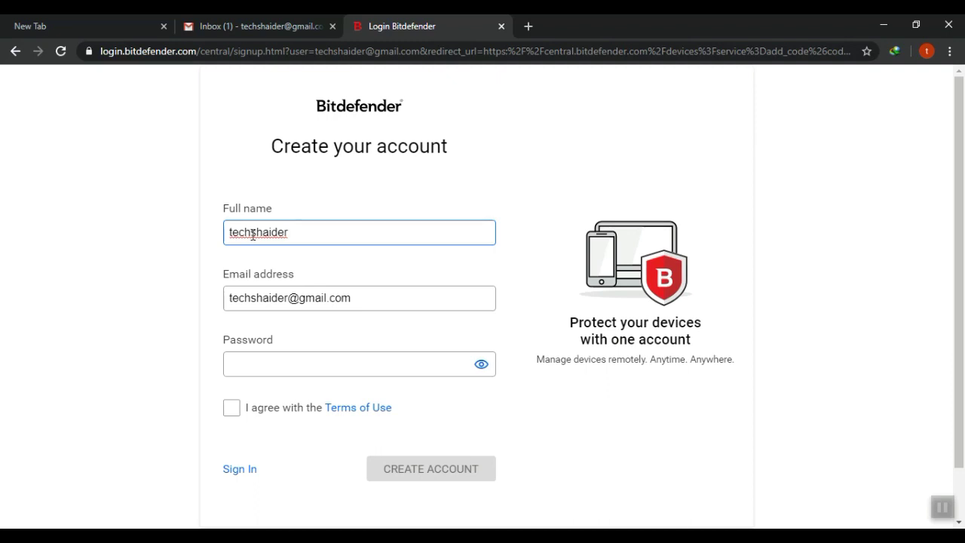
Enter the full name and a password, accept the Terms of Use, and create the account.
click(251, 233)
click(246, 365)
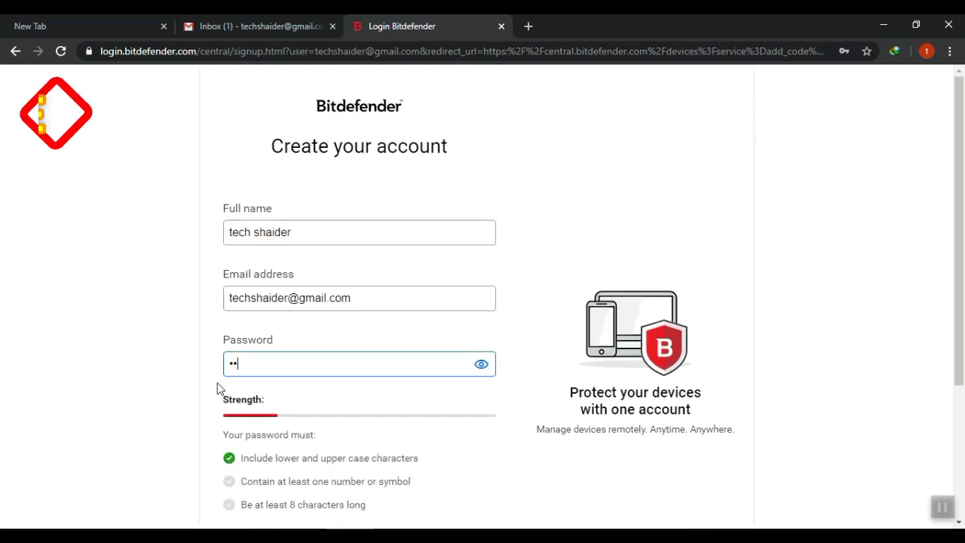
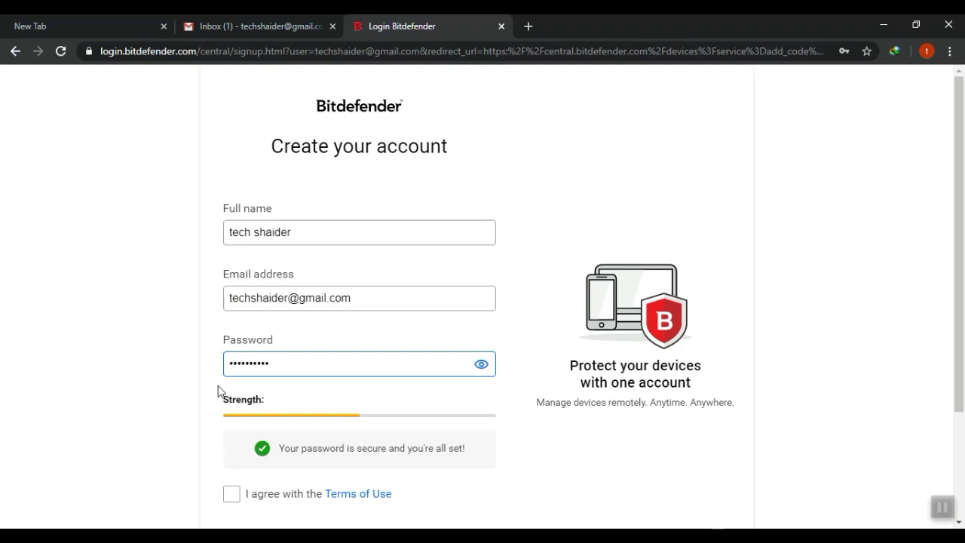
click(232, 494)
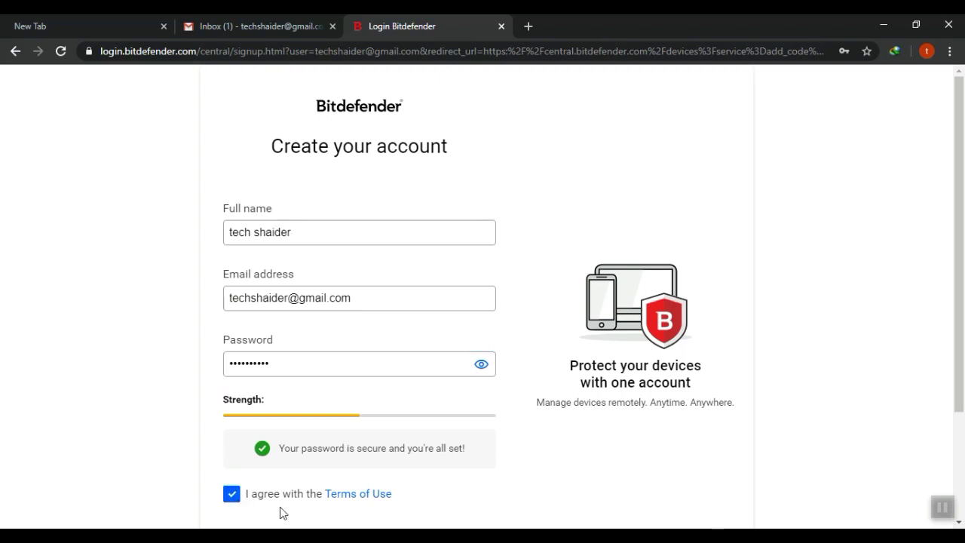
scroll(280, 513, down, 1)
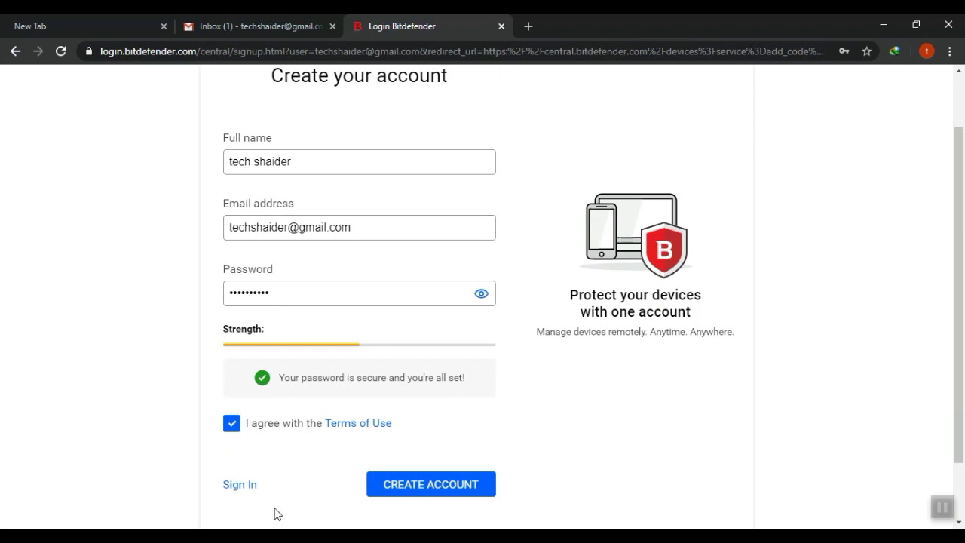
click(429, 494)
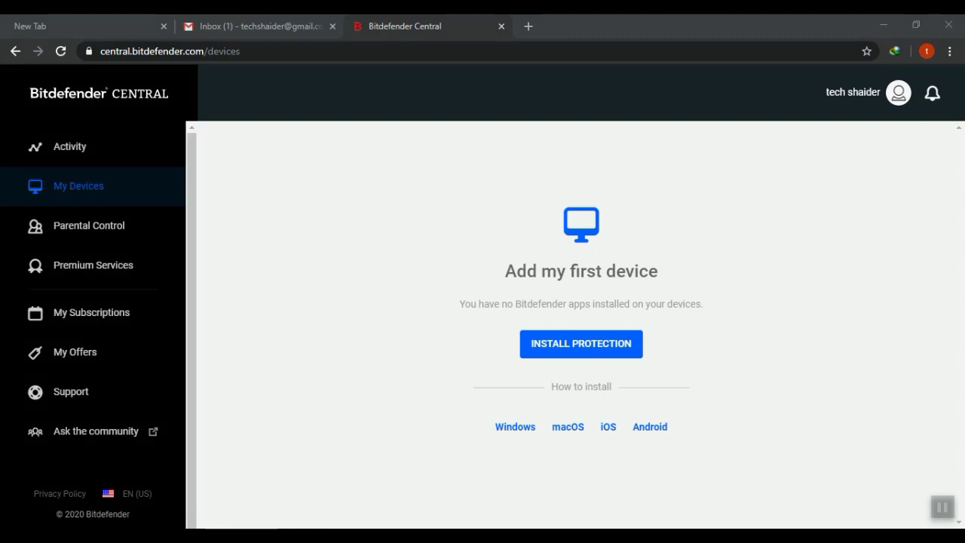
Launch Bitdefender Total Security from the taskbar's hidden-icons tray.
click(821, 530)
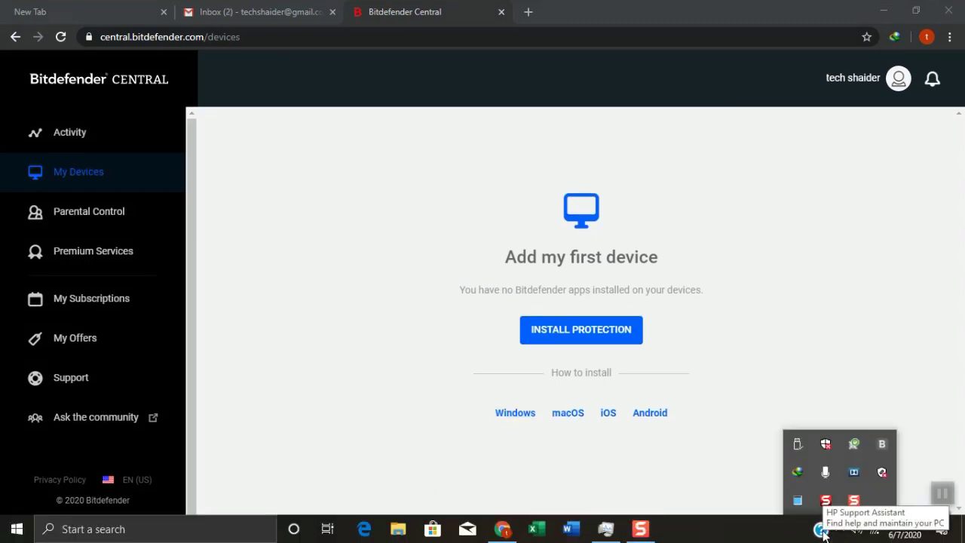
click(886, 451)
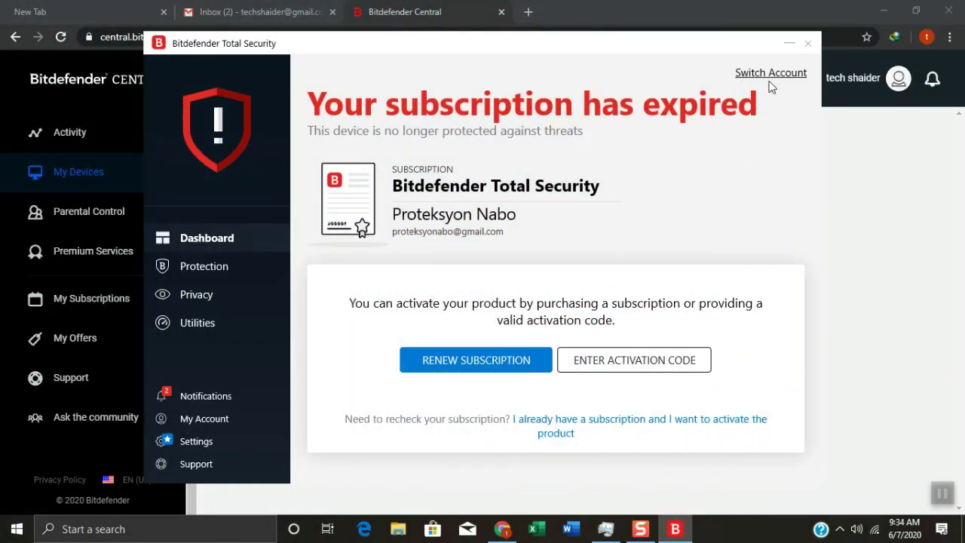
Switch the app to the new account by entering its e-mail and password, then view My Account.
click(770, 73)
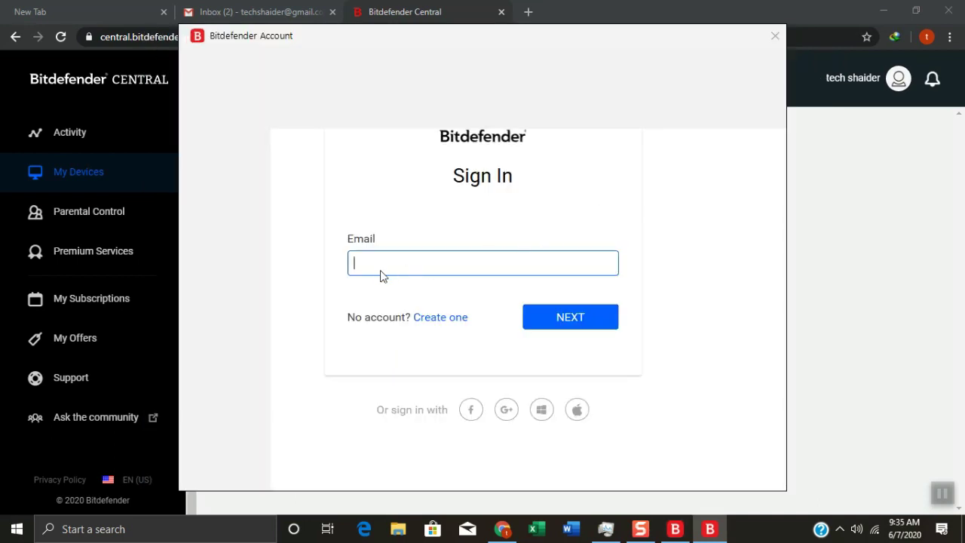
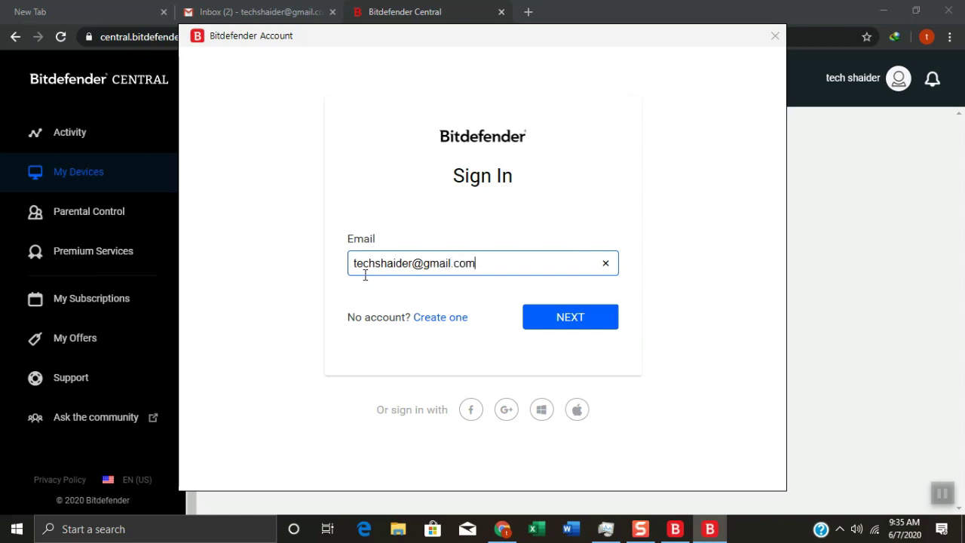
click(543, 333)
text(******)
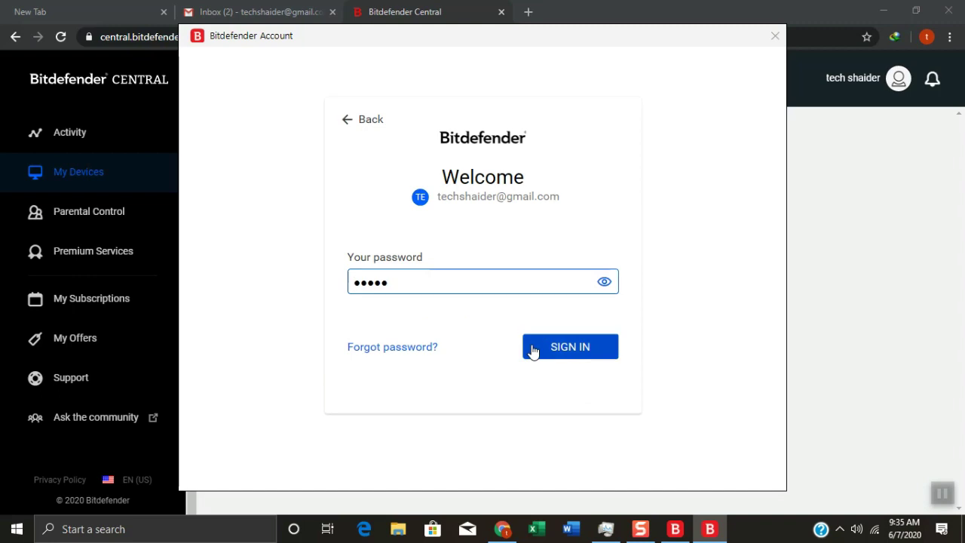
text(****)
click(570, 353)
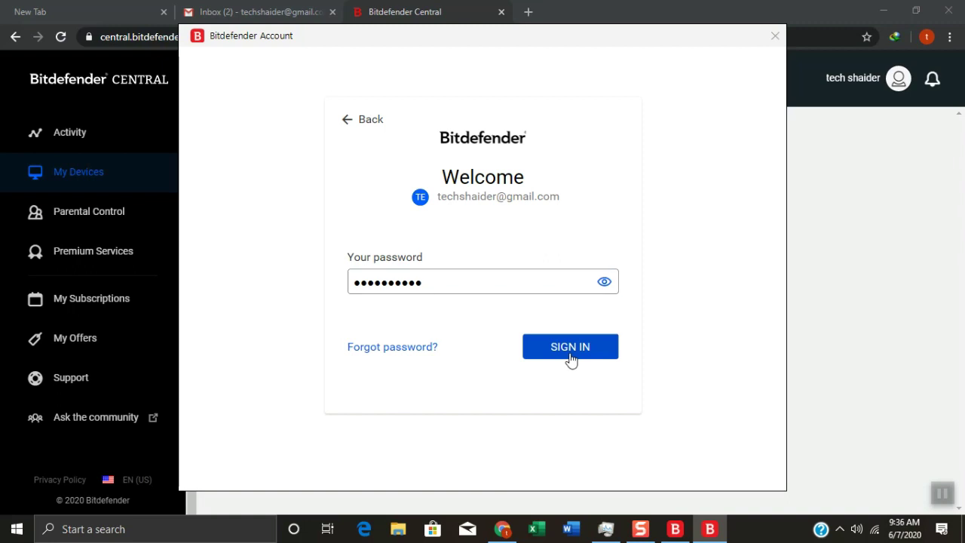
click(215, 424)
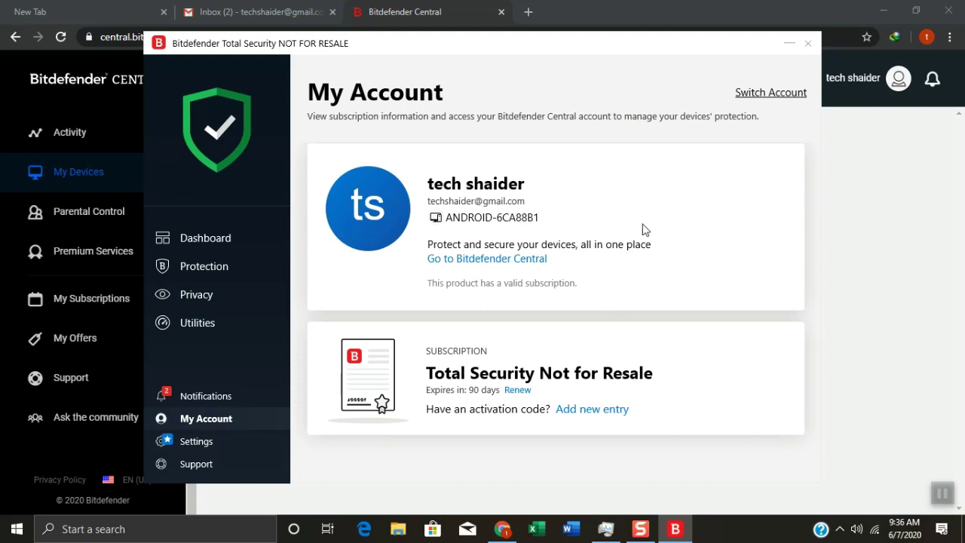
Close Total Security, reload My Devices to show ANDROID-6CA88B1 as Protected, then open account options.
click(809, 43)
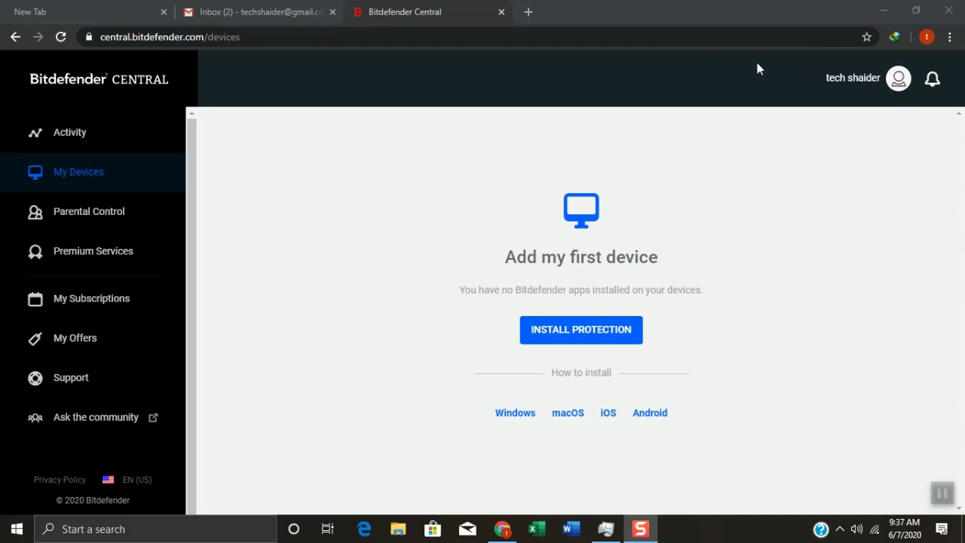
click(60, 37)
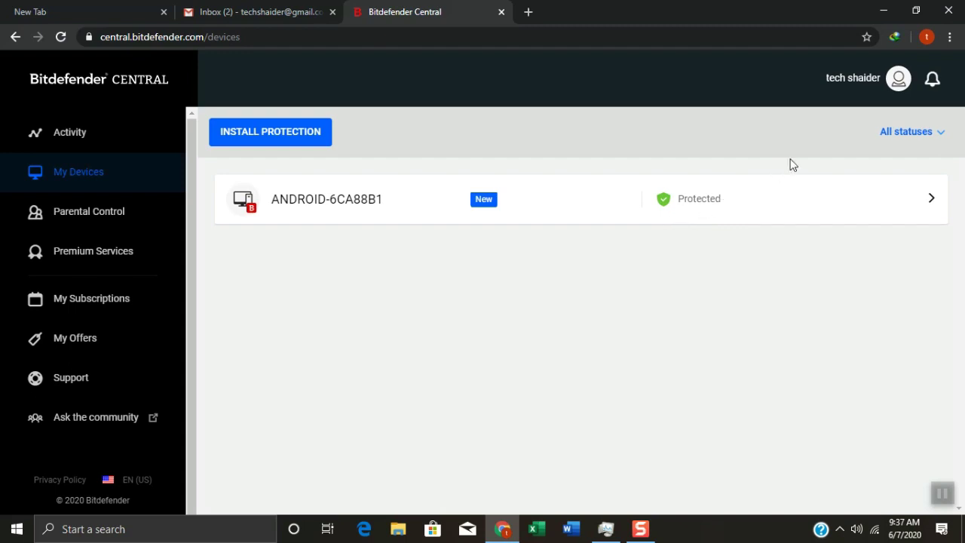
click(900, 83)
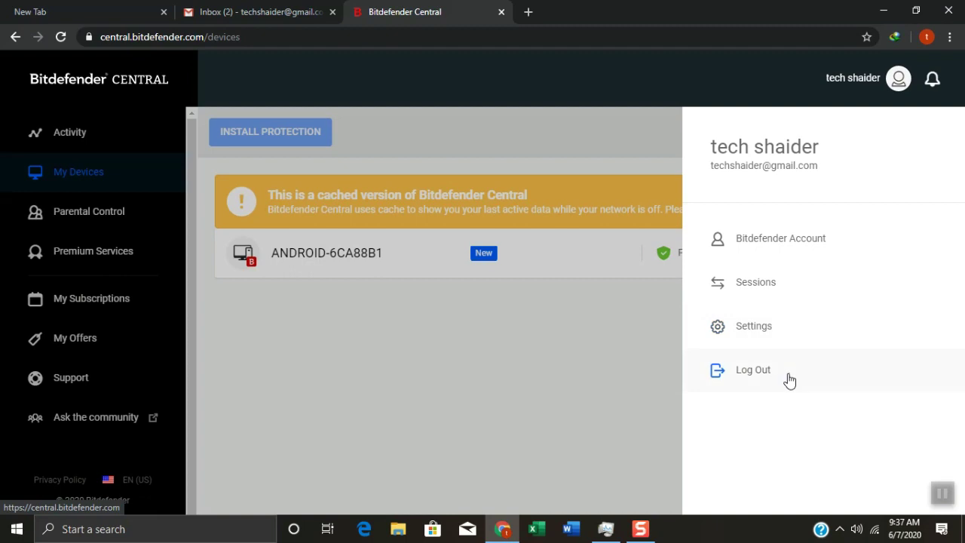
click(789, 380)
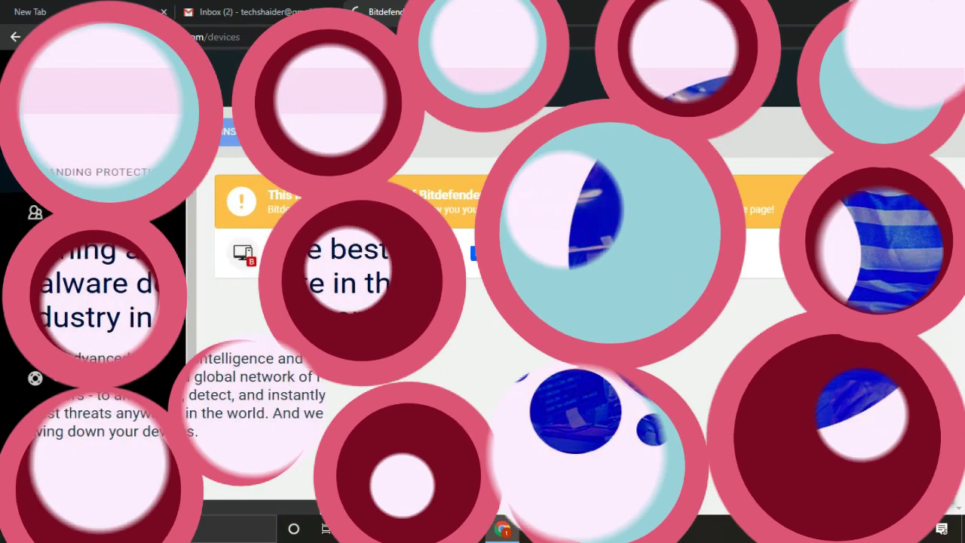